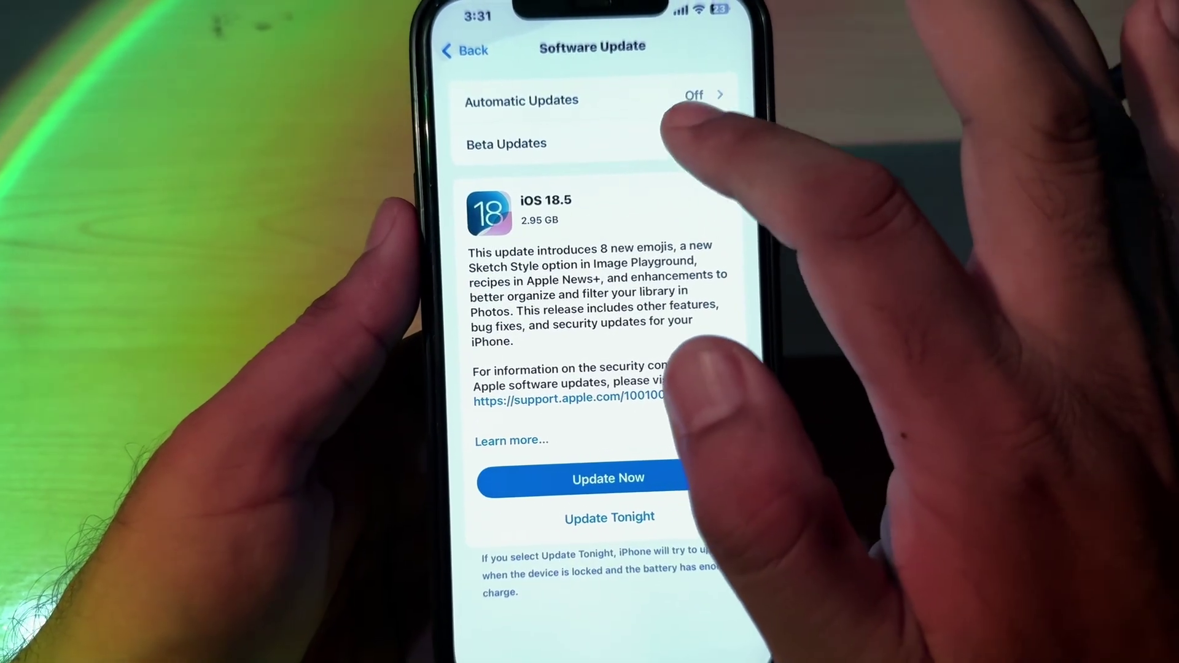
Confirm Beta Updates is set to Off, then return to the Software Update overview
left_click(645, 138)
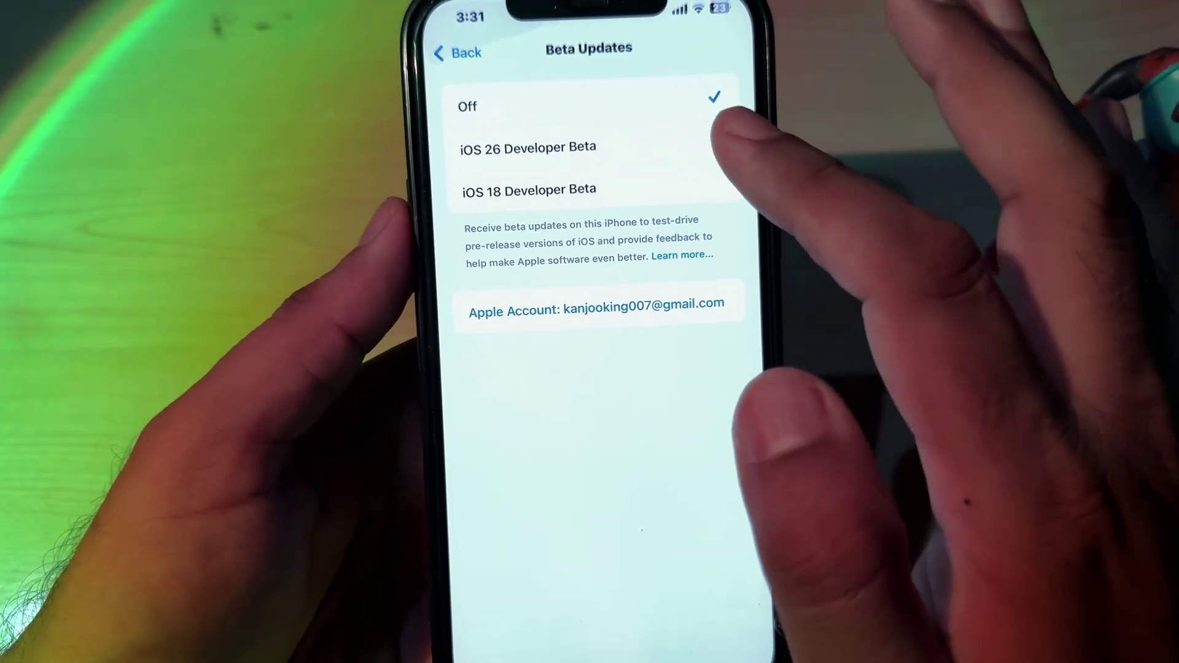
left_click(457, 53)
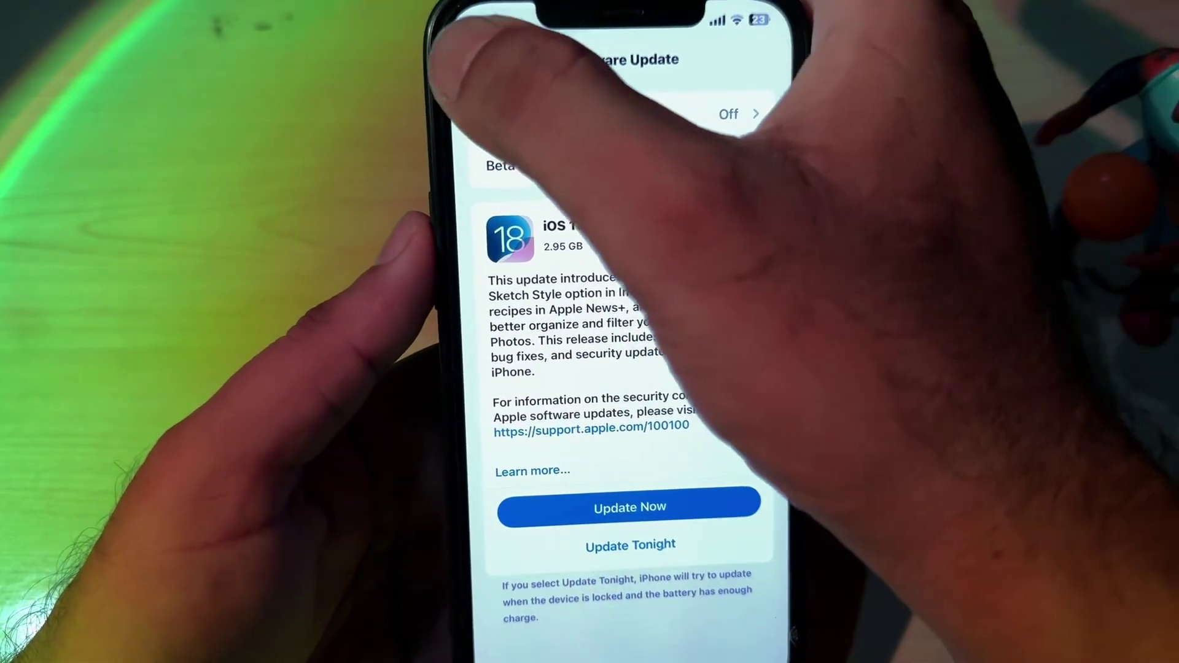
Check that Screen Time's Content & Privacy Restrictions is off, then return to the main Settings list
left_click(456, 56)
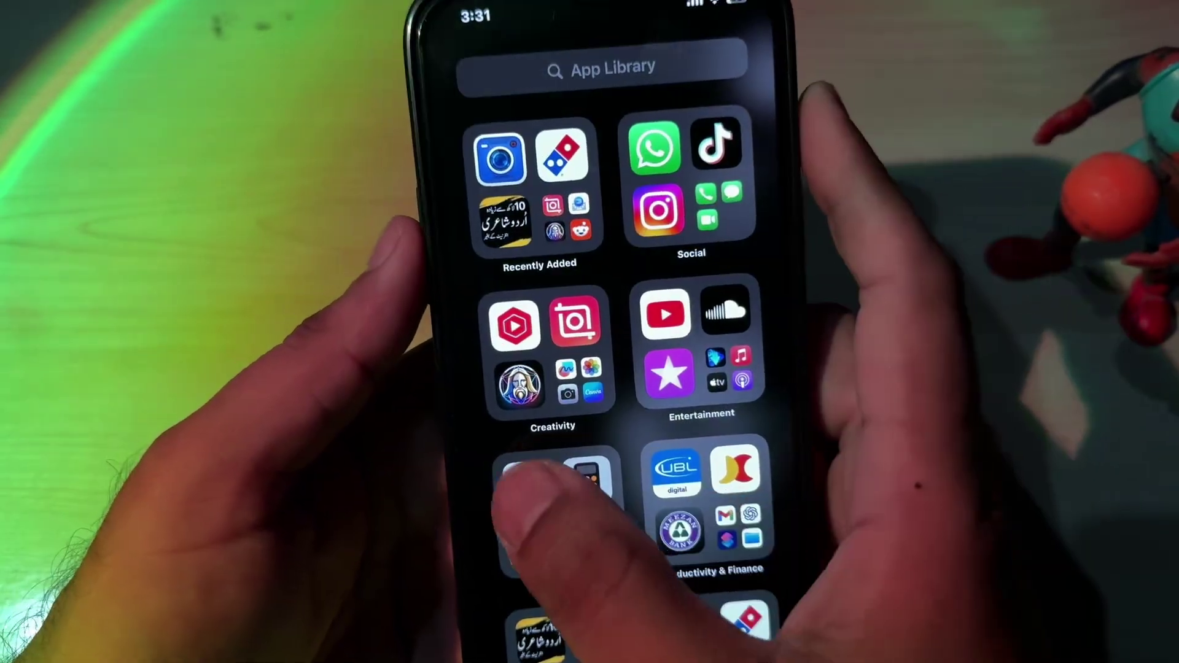
left_click(501, 479)
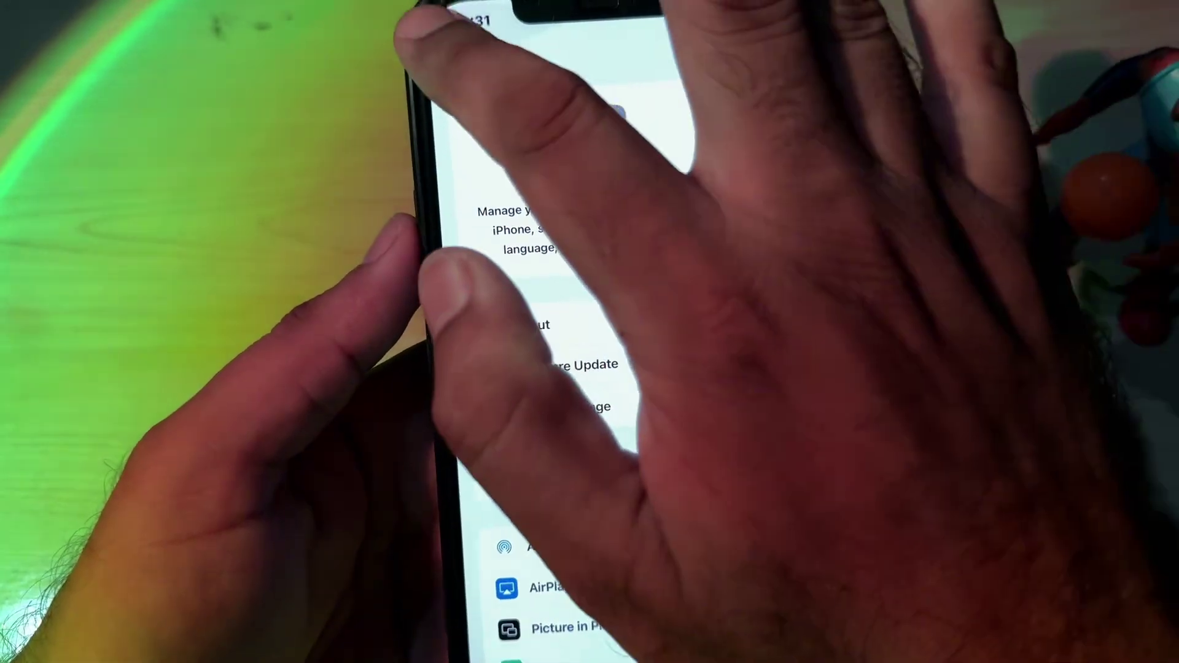
left_click(457, 55)
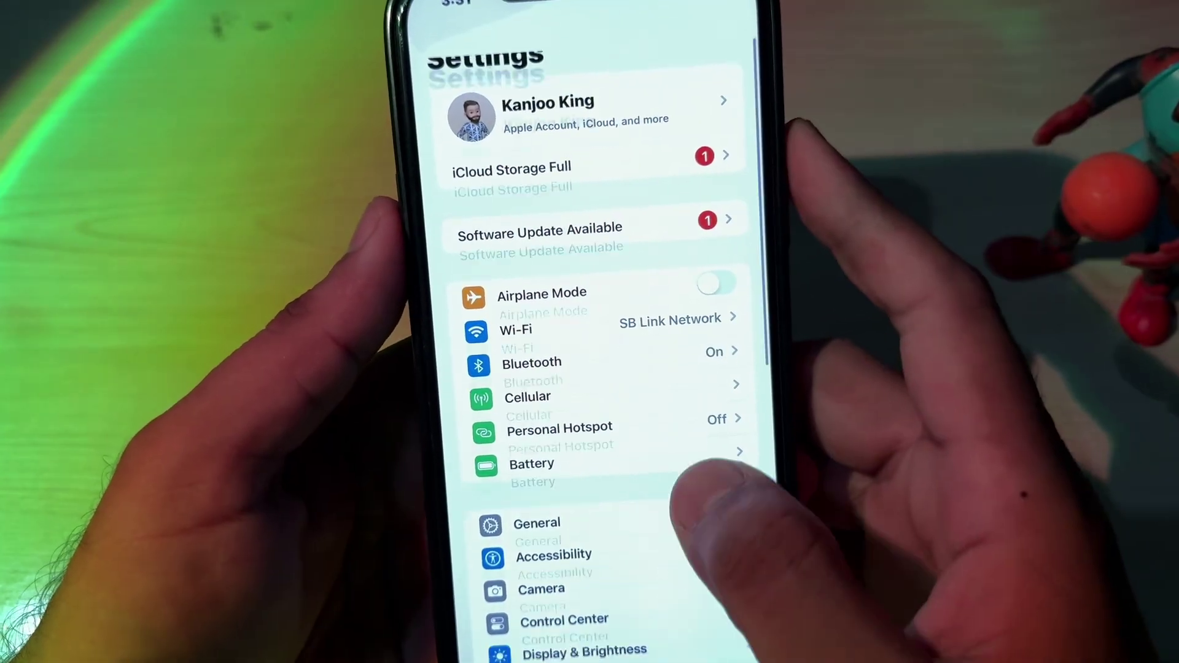
scroll(600, 415, "down", 2)
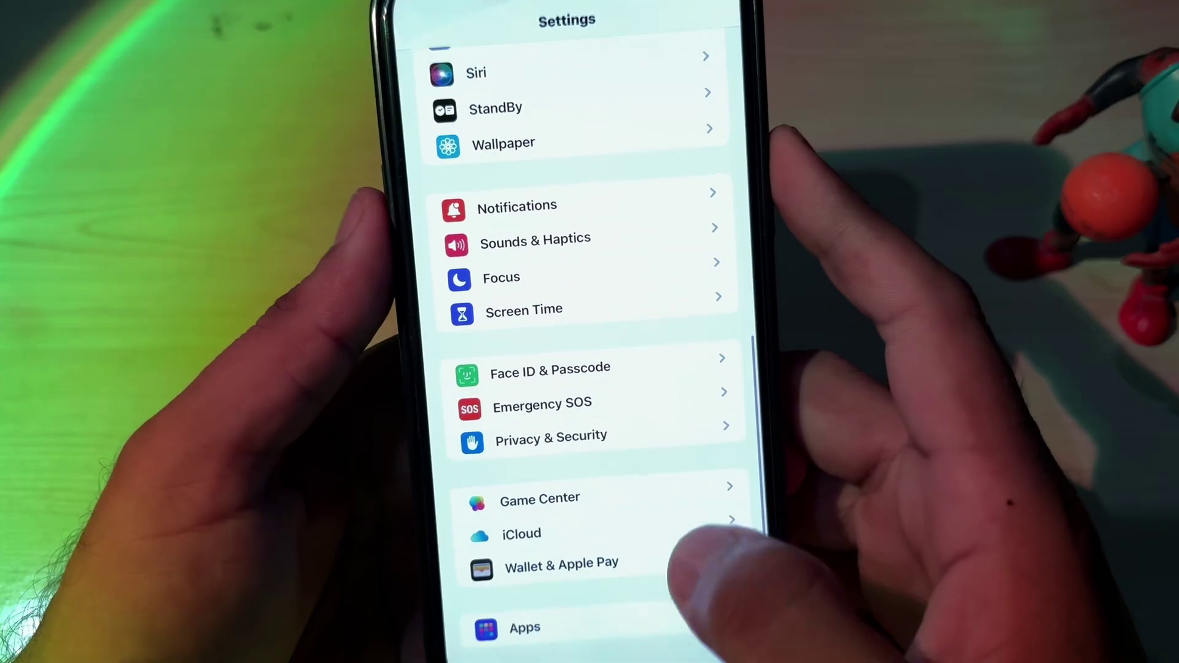
scroll(700, 571, "up", 2)
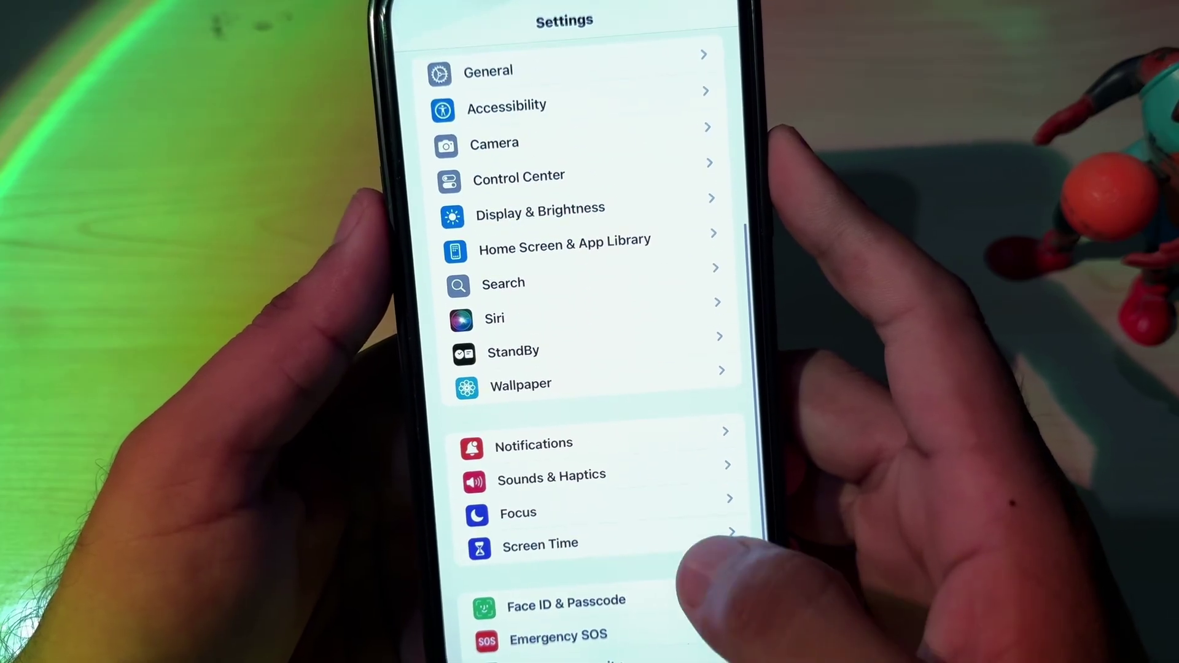
scroll(709, 480, "down", 2)
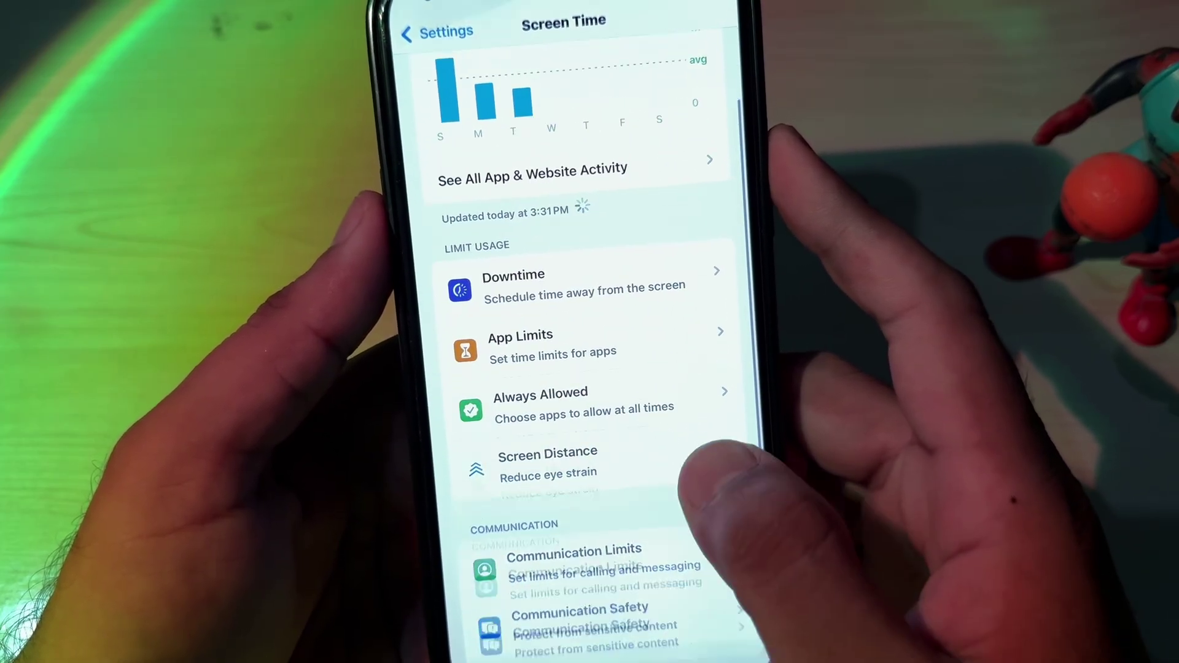
left_click(599, 577)
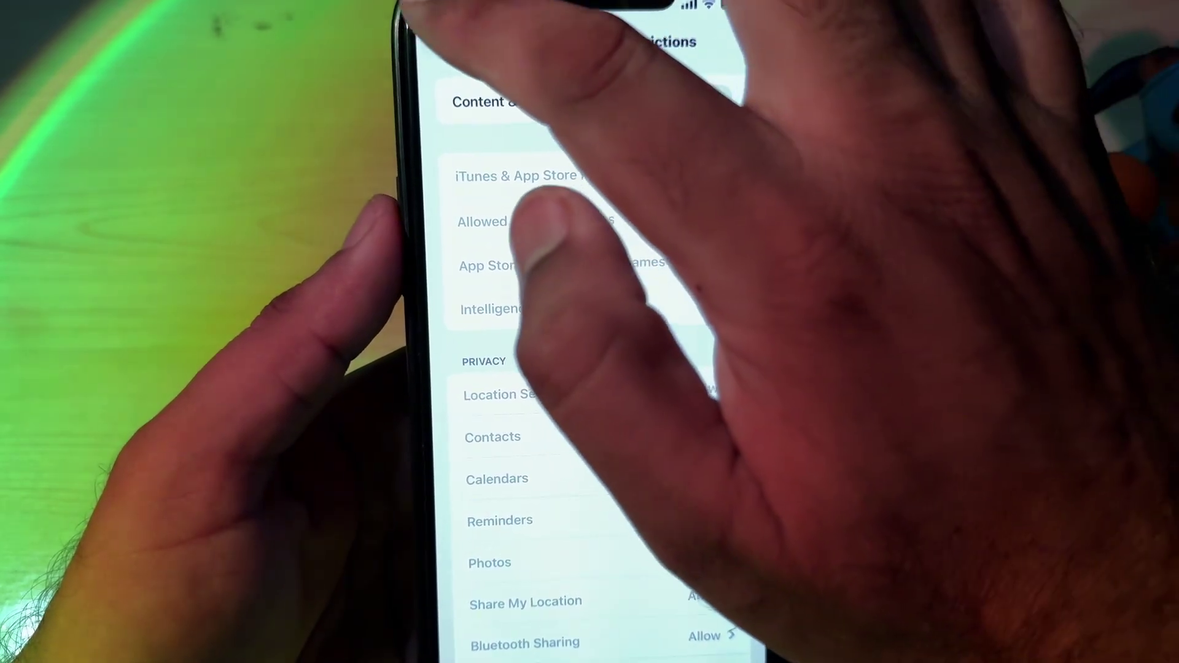
left_click(436, 31)
left_click(442, 37)
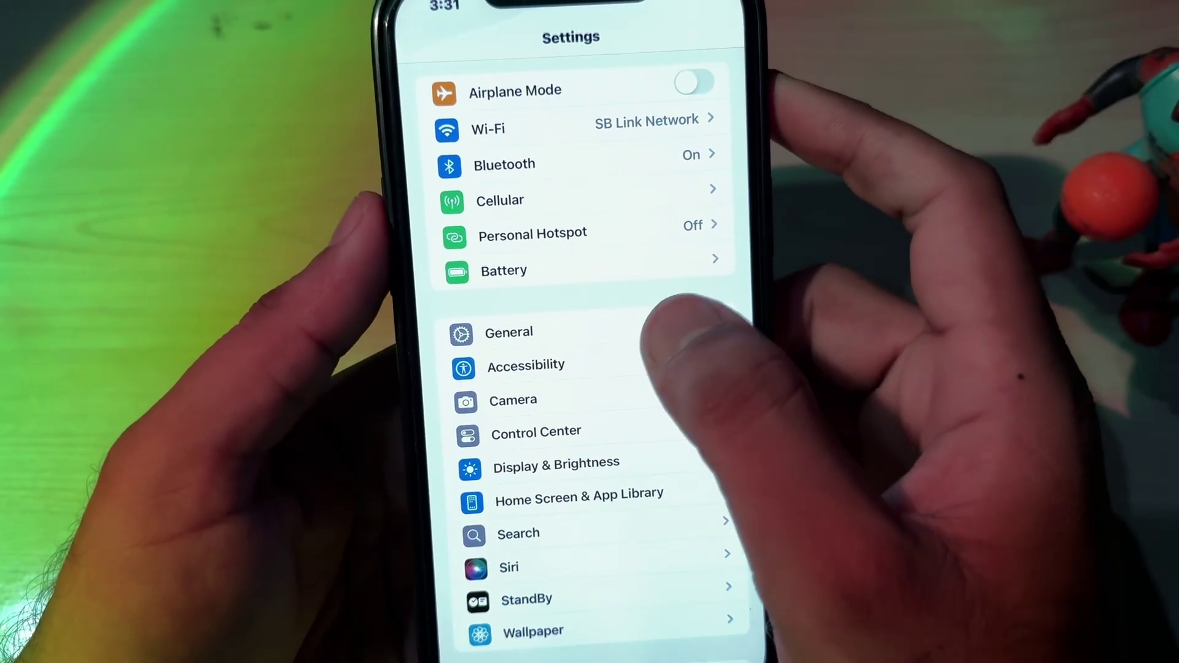
Choose Off for Background App Refresh under General, then return to the General page
left_click(682, 332)
left_click_drag(681, 571, 682, 295)
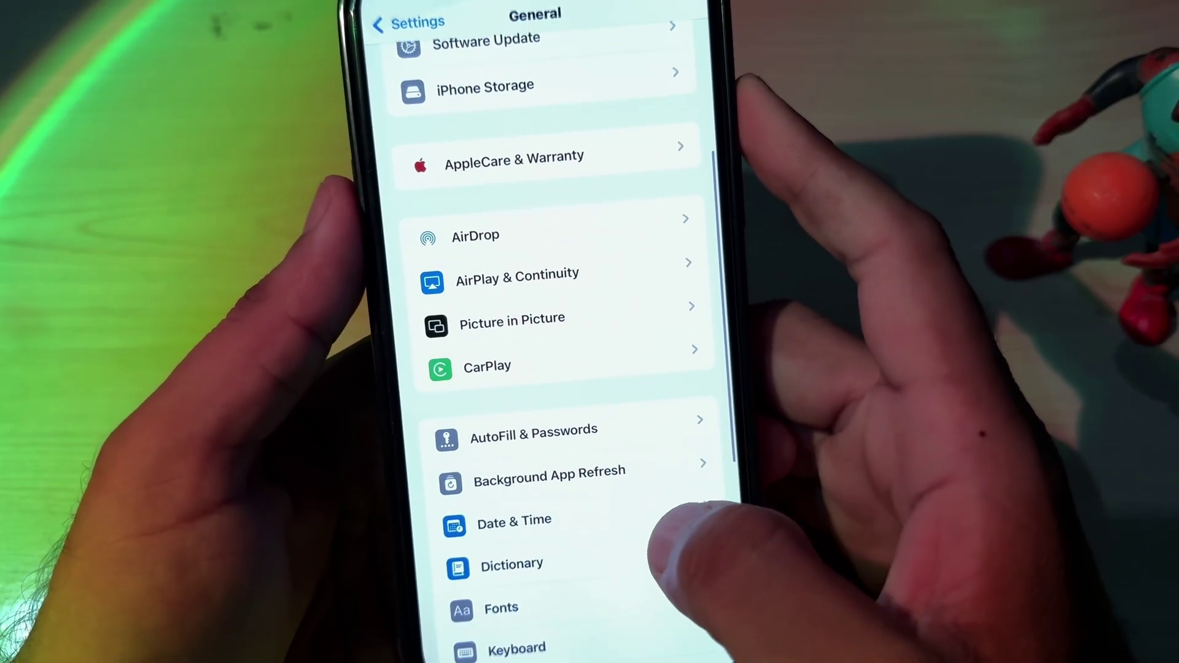
left_click(553, 479)
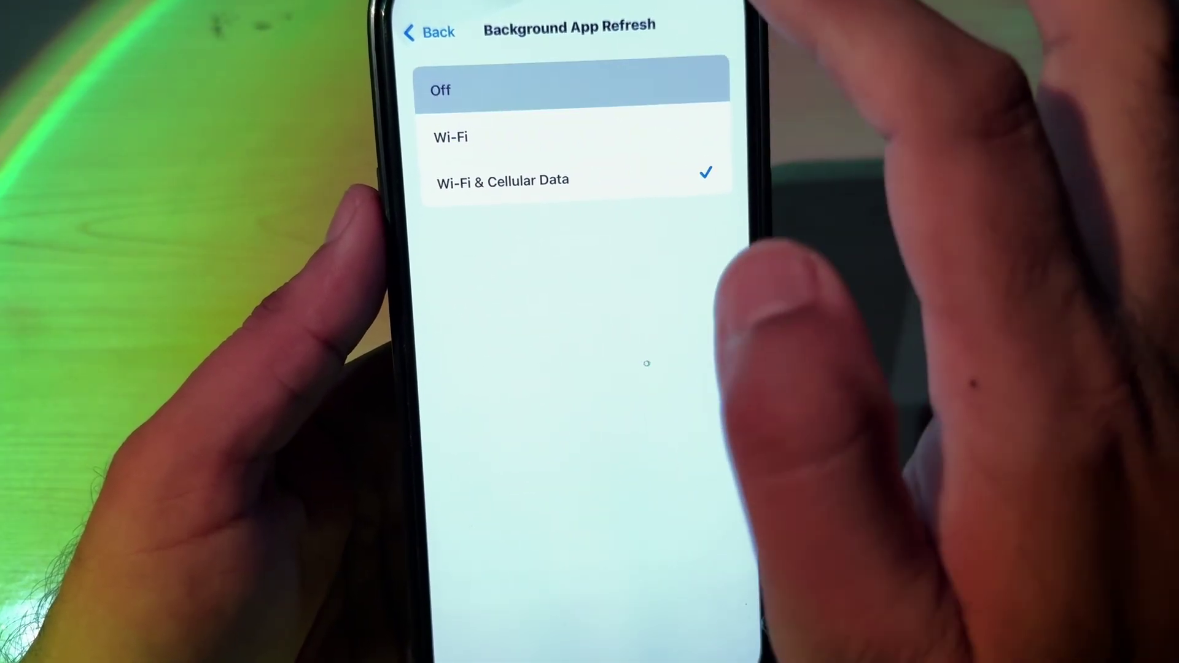
left_click(553, 87)
left_click(424, 27)
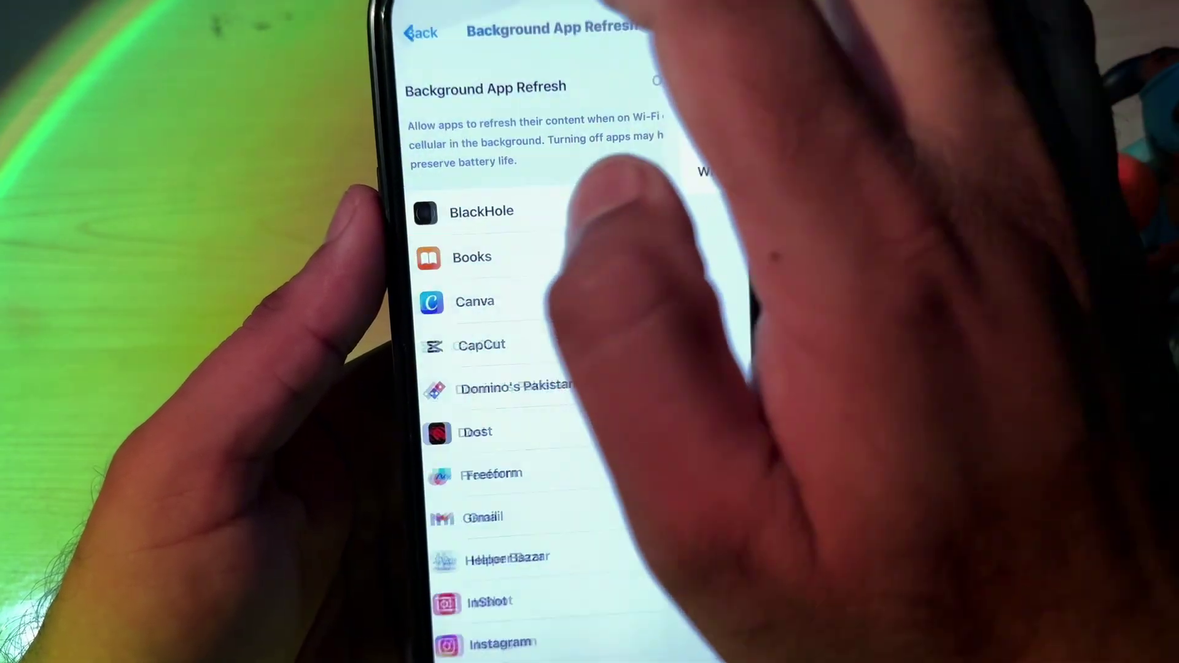
left_click(424, 26)
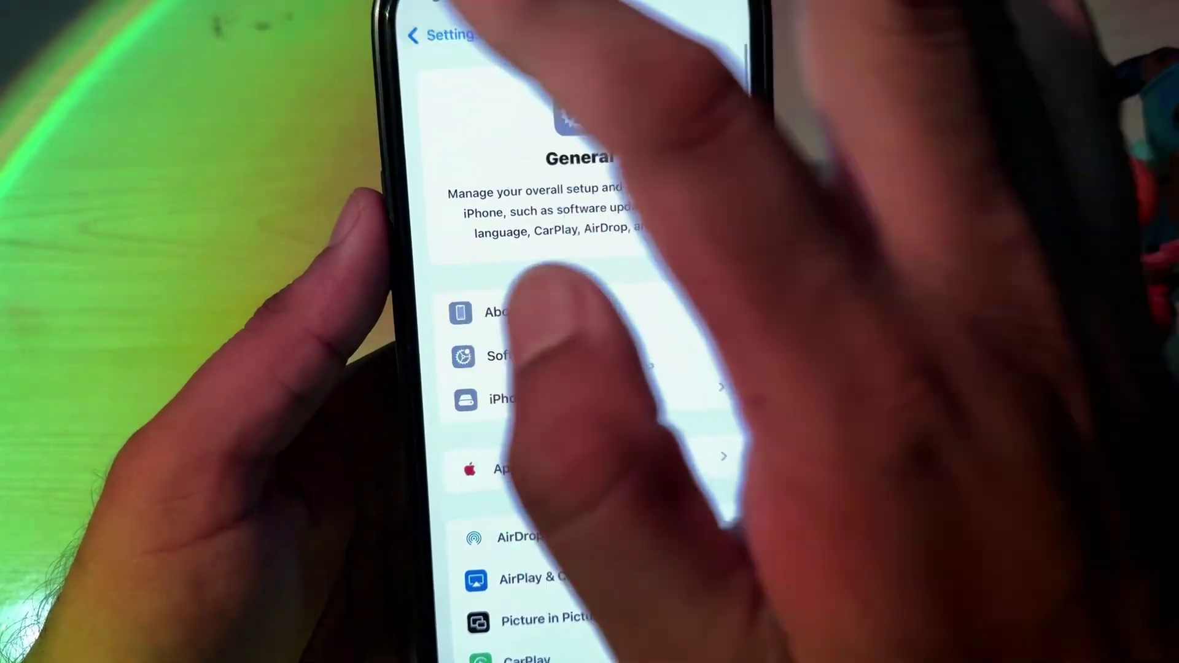
Go back to the main Settings list and open the Apple Account profile page
left_click(424, 29)
scroll(571, 370, "up", 5)
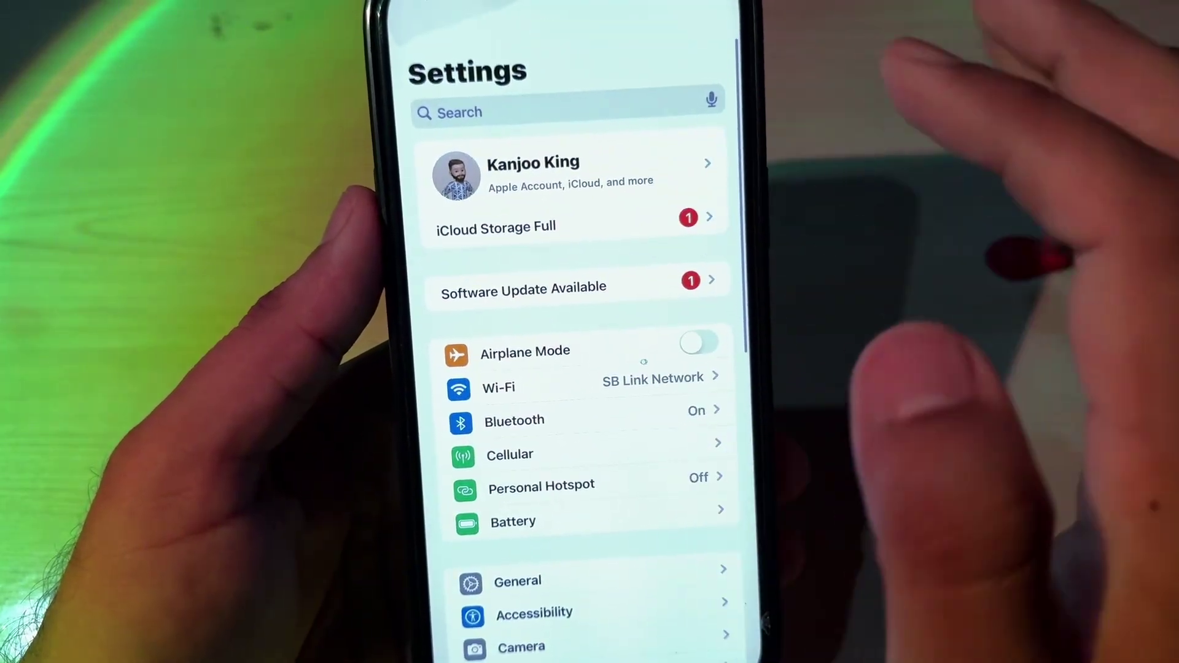
left_click(553, 225)
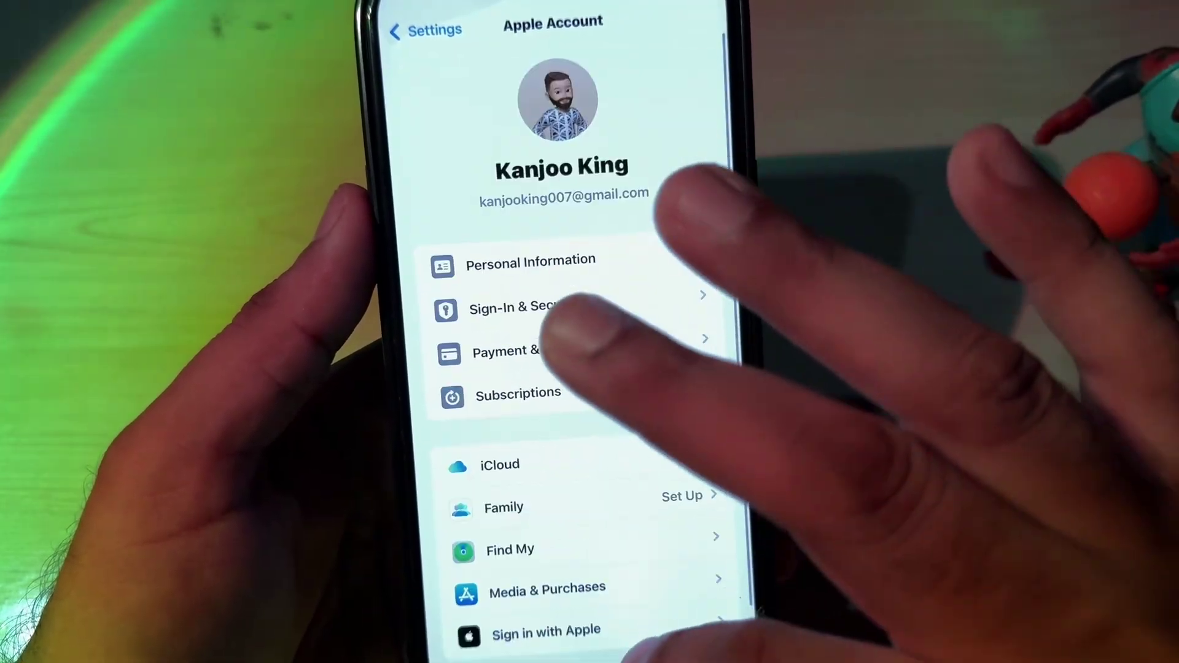
scroll(571, 369, "down", 5)
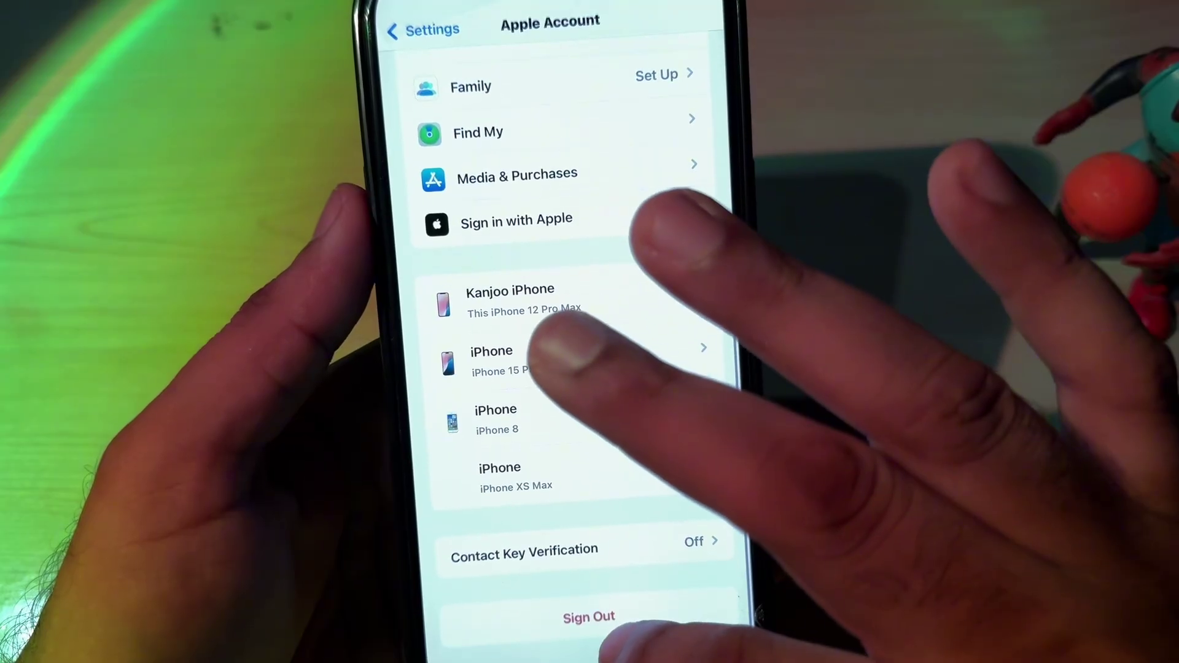